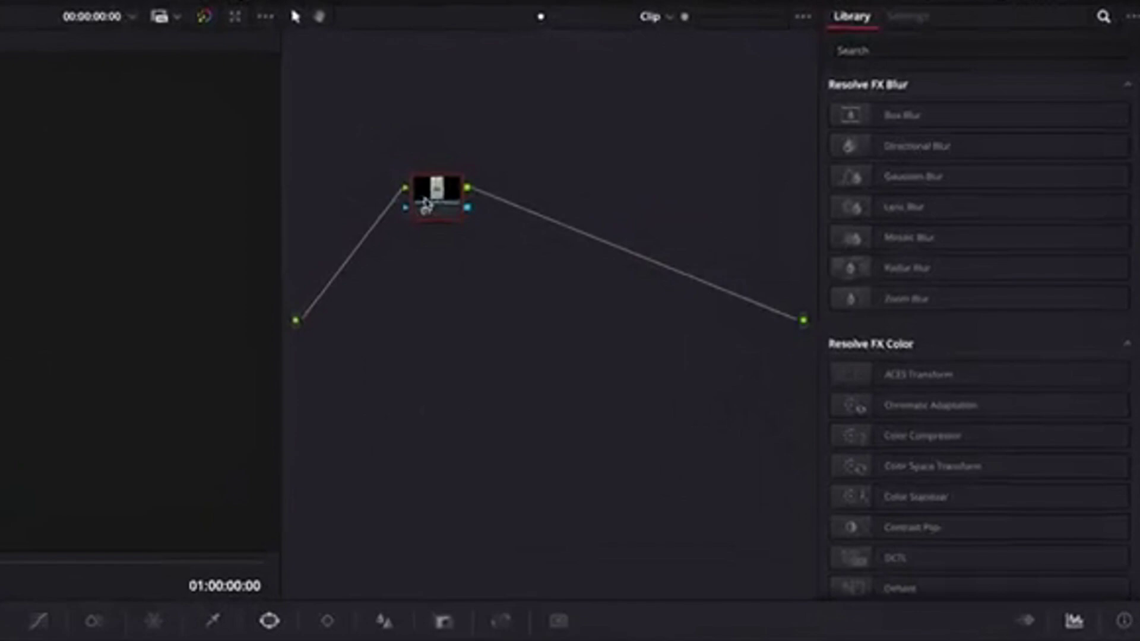
Step: Add serial nodes, chain nodes 01–04 in a straight line to the output, and select node 01
{"action": "right_click", "coordinate": [495, 218]}
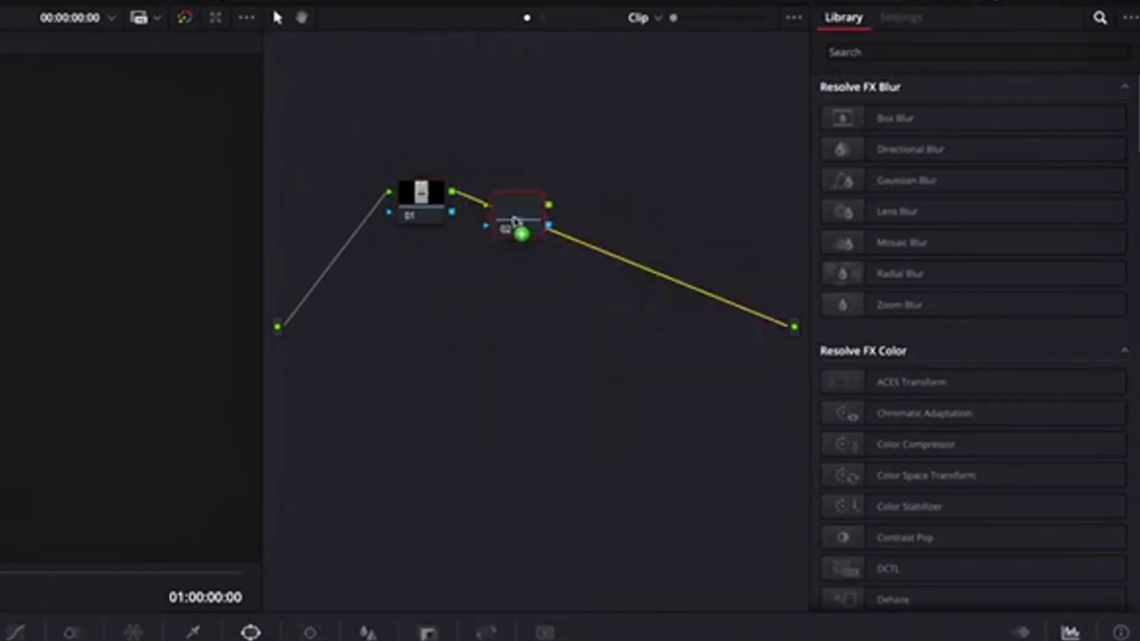
{"action": "right_click", "coordinate": [514, 303]}
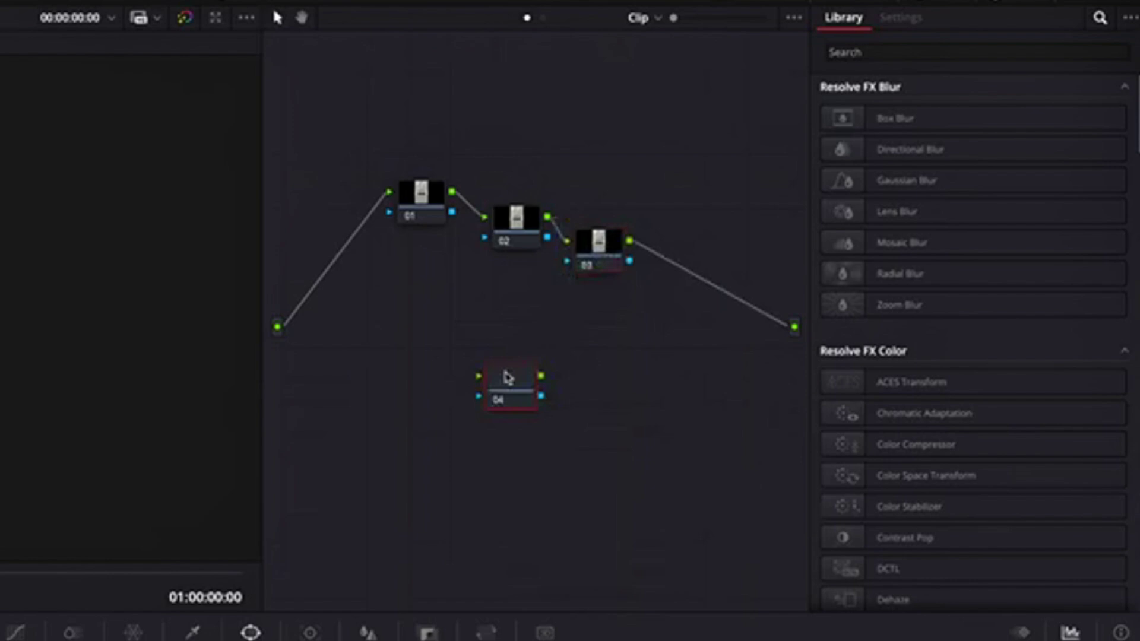
{"action": "left_click_drag", "start_coordinate": [506, 377], "coordinate": [679, 282]}
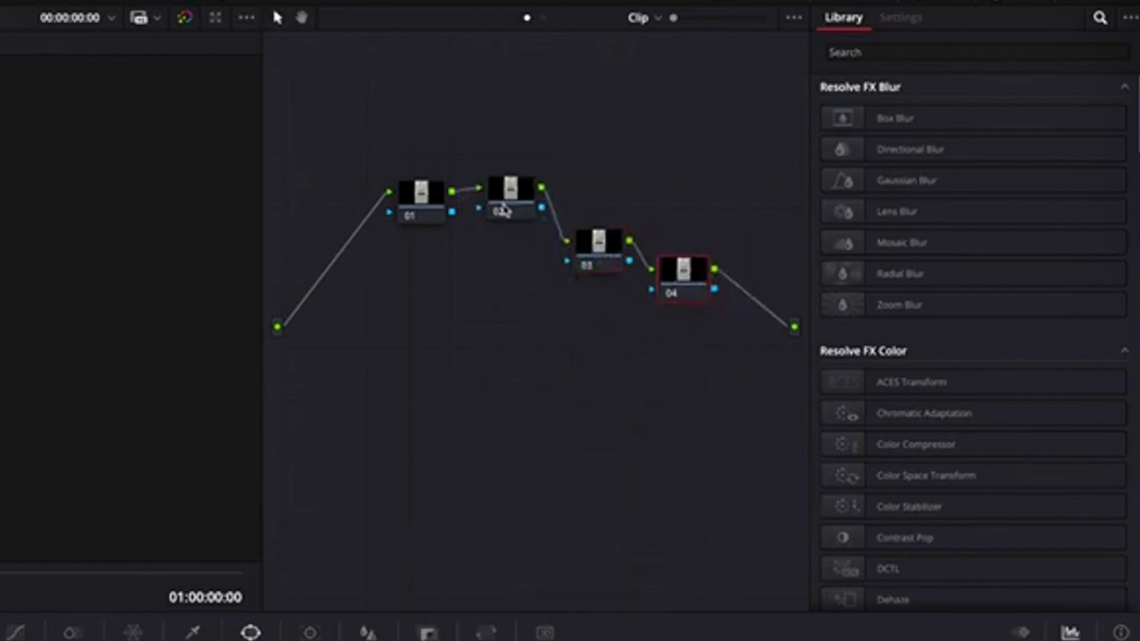
{"action": "left_click_drag", "start_coordinate": [668, 271], "coordinate": [682, 197]}
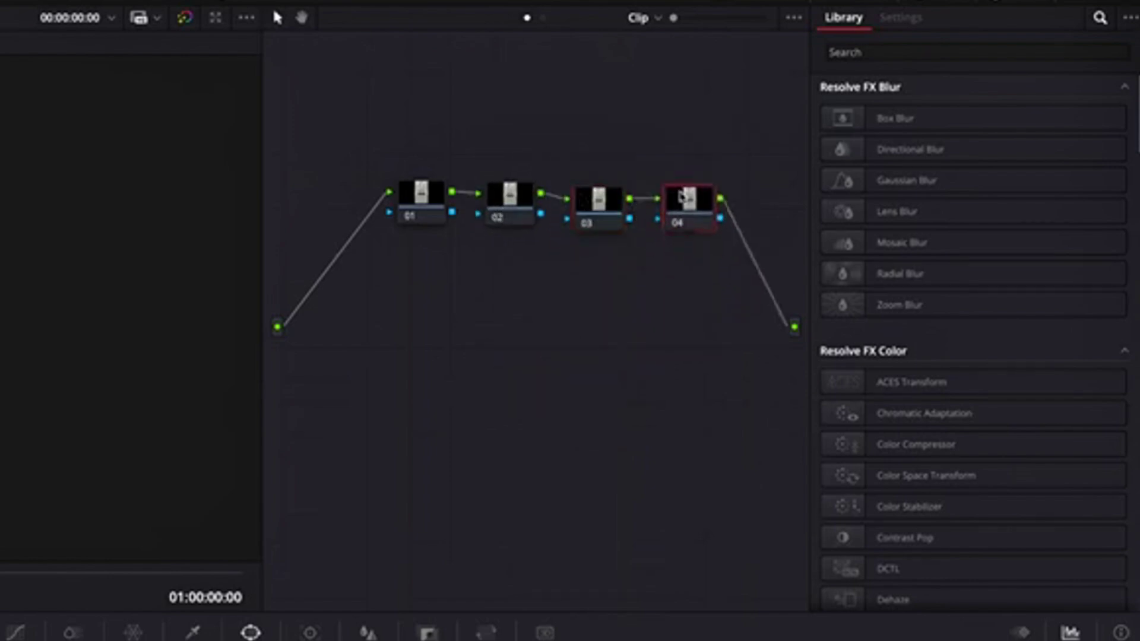
{"action": "left_click", "coordinate": [439, 206]}
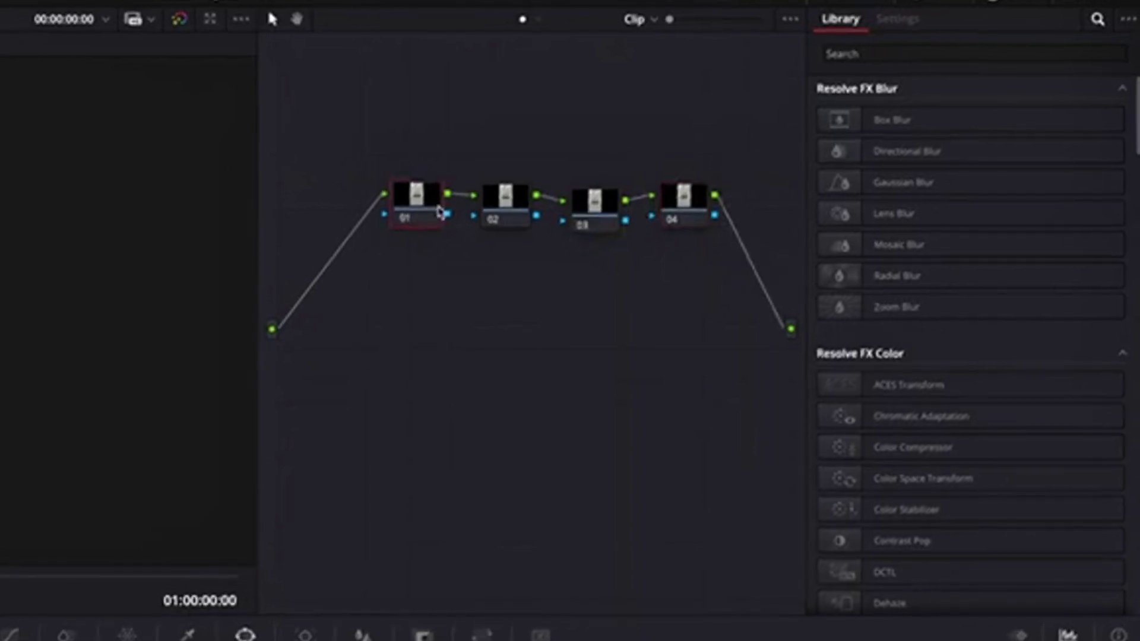
Step: Find Color Space Transform in the Effects Library and drop it onto node 01
{"action": "left_click", "coordinate": [815, 91]}
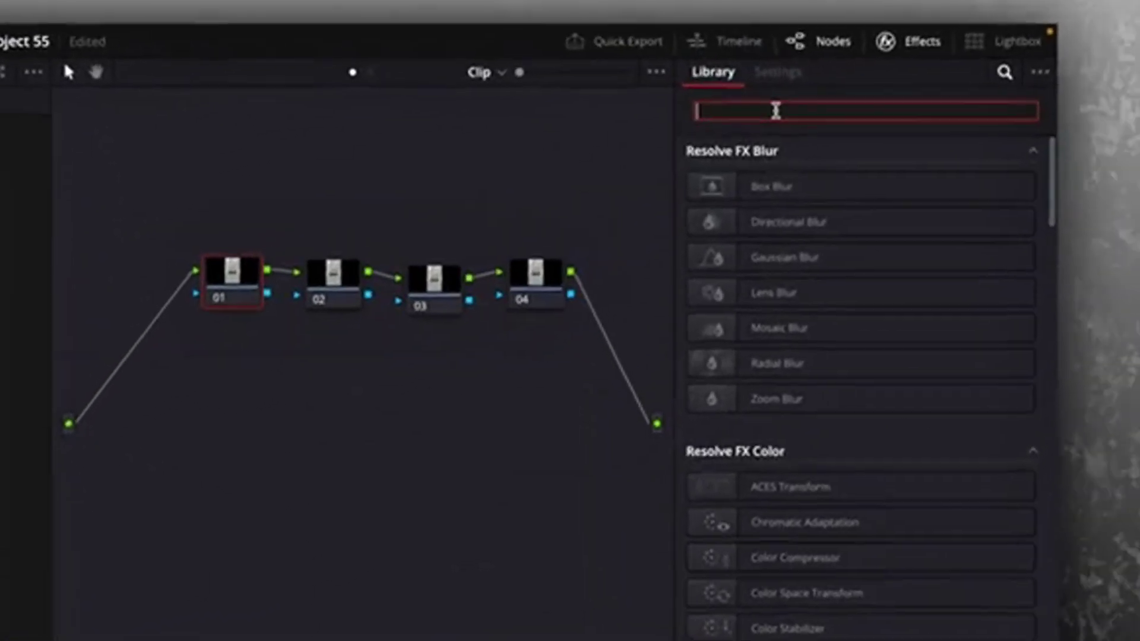
{"action": "type", "text": "color spa"}
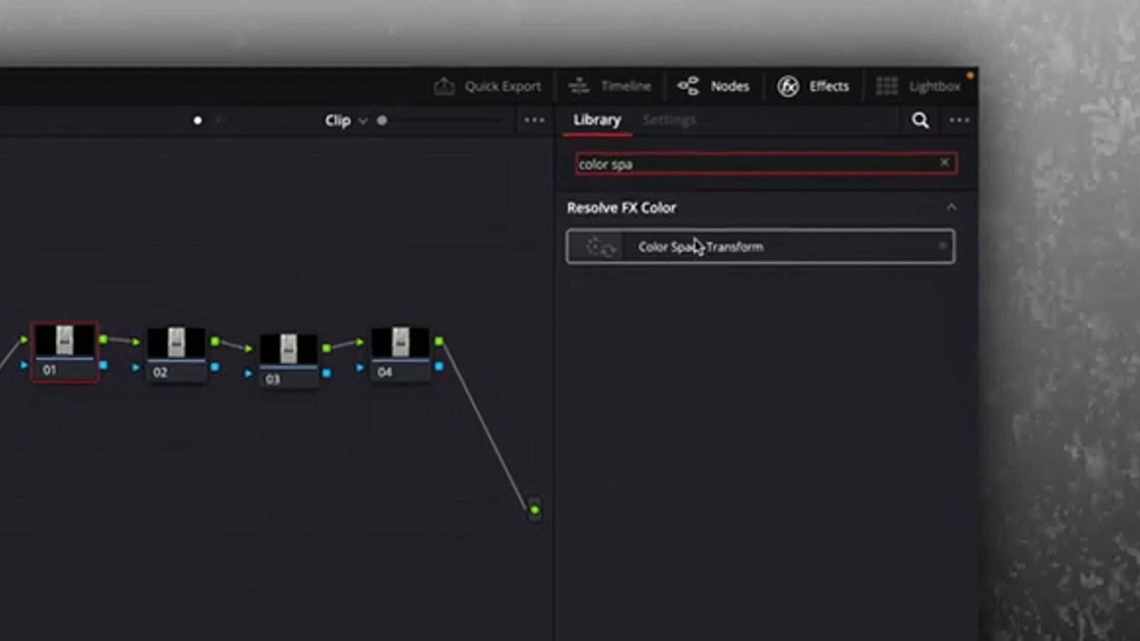
{"action": "left_click_drag", "start_coordinate": [171, 337], "coordinate": [64, 346]}
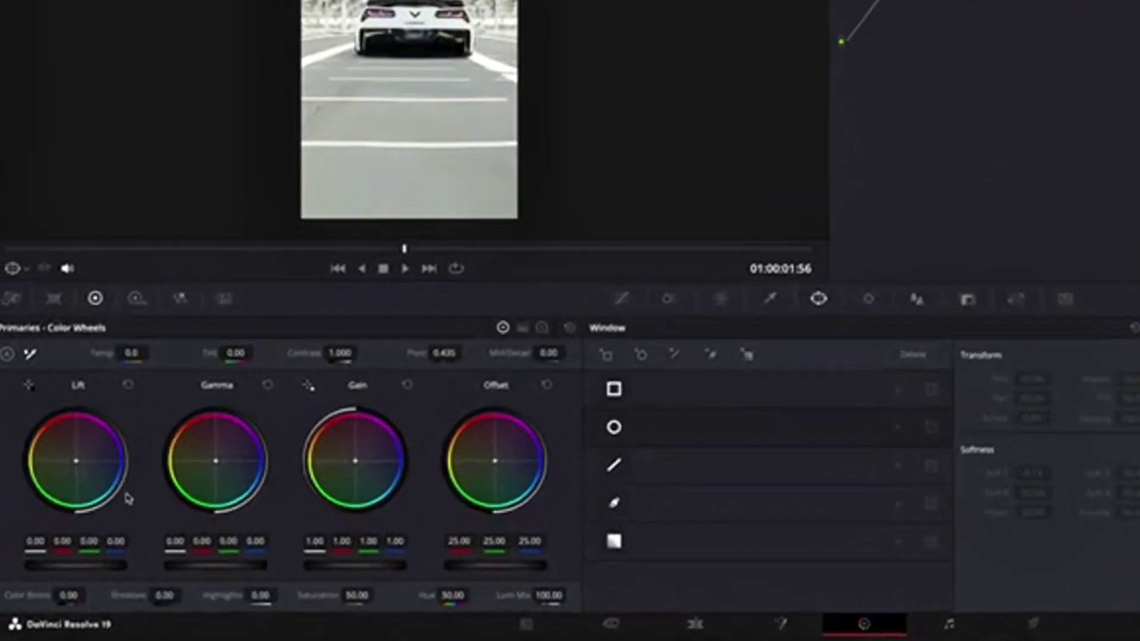
Step: In node 02's Primaries color wheels, set Saturation to 65 and Temp to 100
{"action": "left_click", "coordinate": [356, 595]}
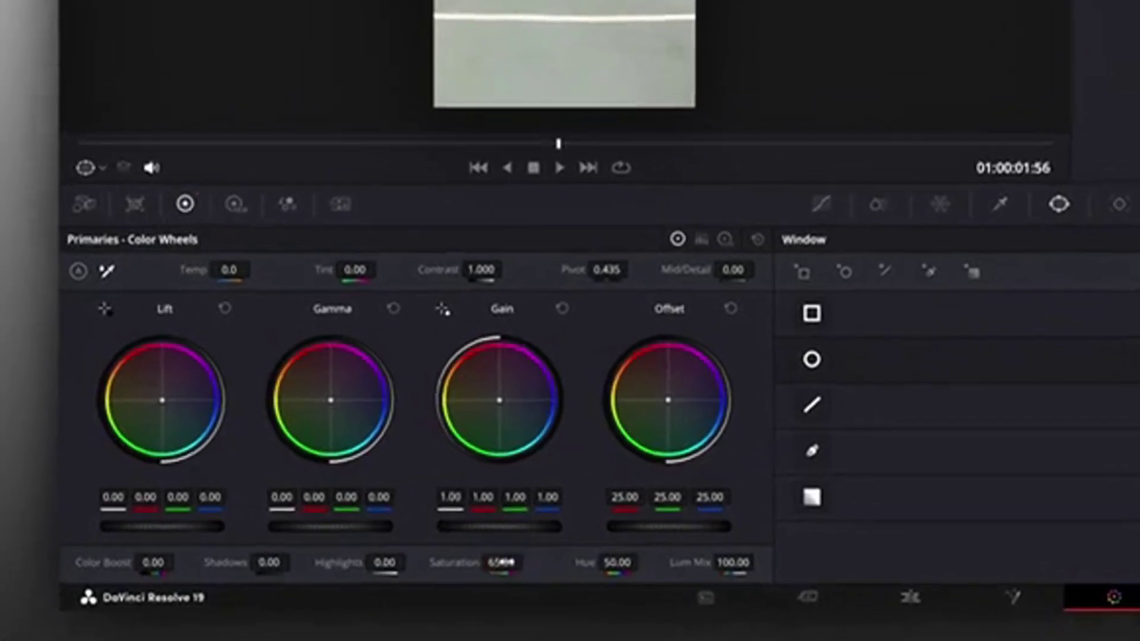
{"action": "type", "text": "65"}
{"action": "key", "text": "Return"}
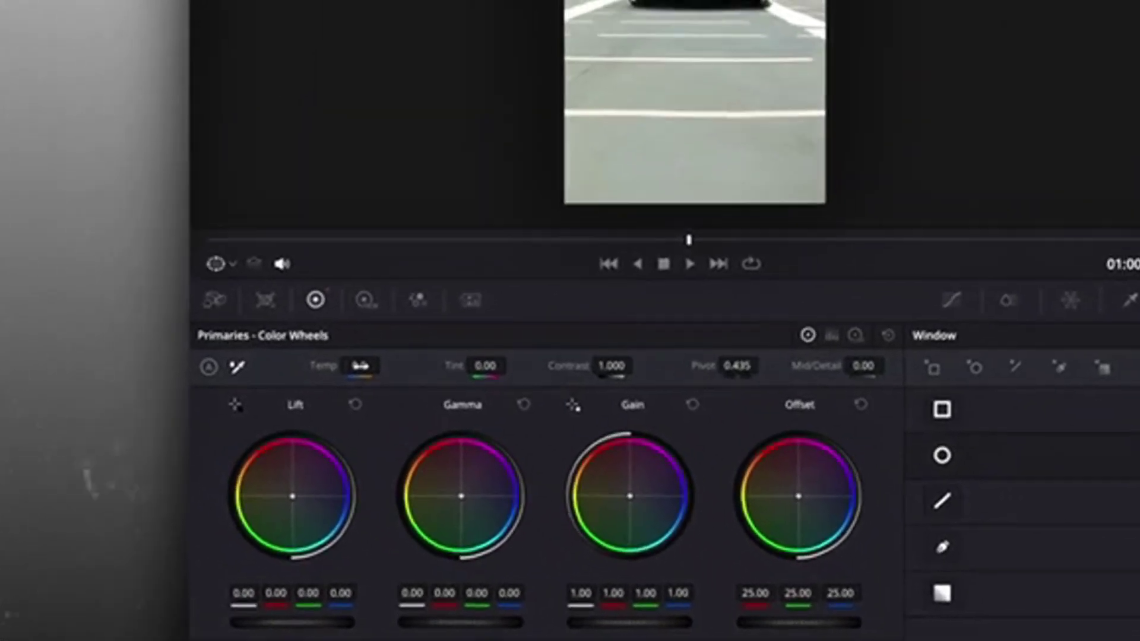
{"action": "left_click", "coordinate": [360, 365]}
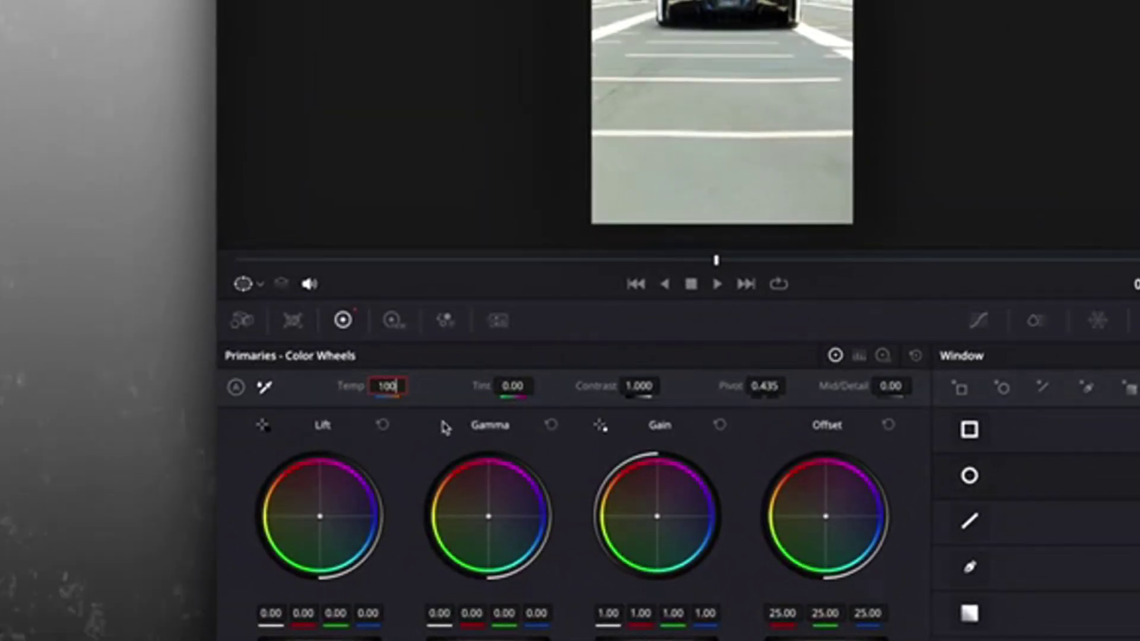
{"action": "type", "text": "100"}
{"action": "key", "text": "Return"}
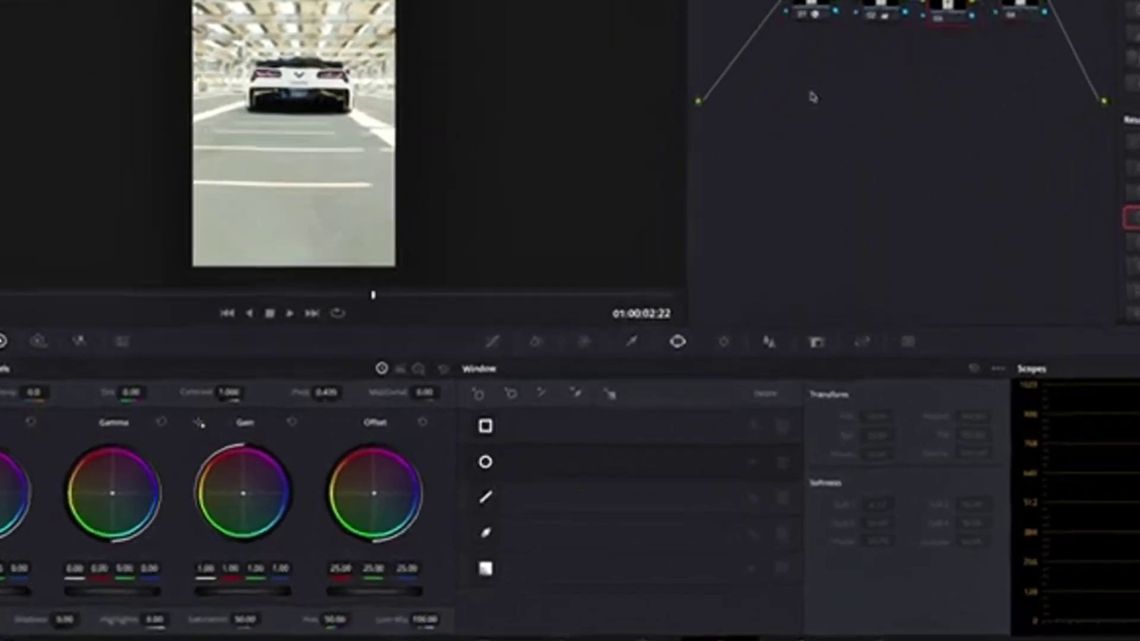
Step: Give node 03 a linear gradient window rising from the frame bottom, using HDR wheels for exposure
{"action": "left_click", "coordinate": [519, 550]}
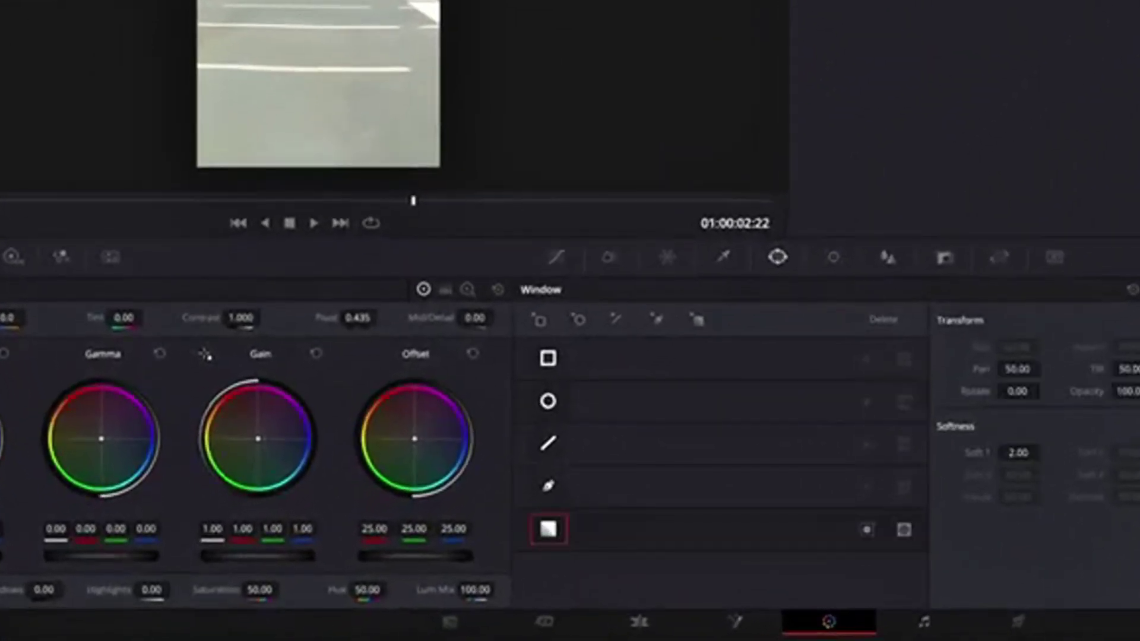
{"action": "left_click_drag", "start_coordinate": [403, 331], "coordinate": [428, 459]}
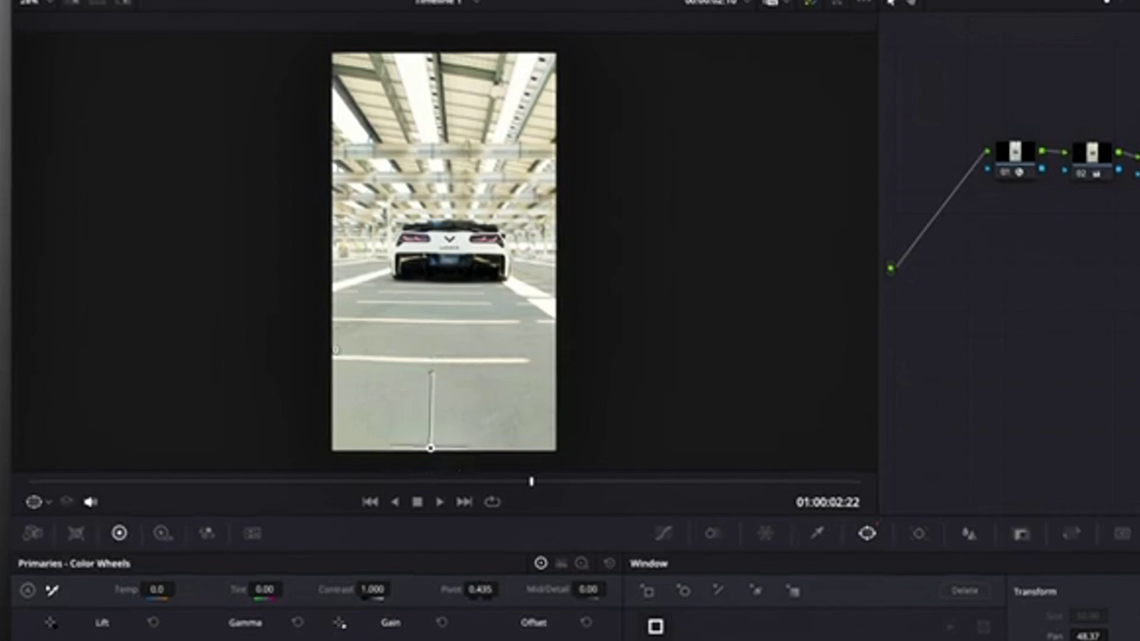
{"action": "left_click", "coordinate": [163, 532]}
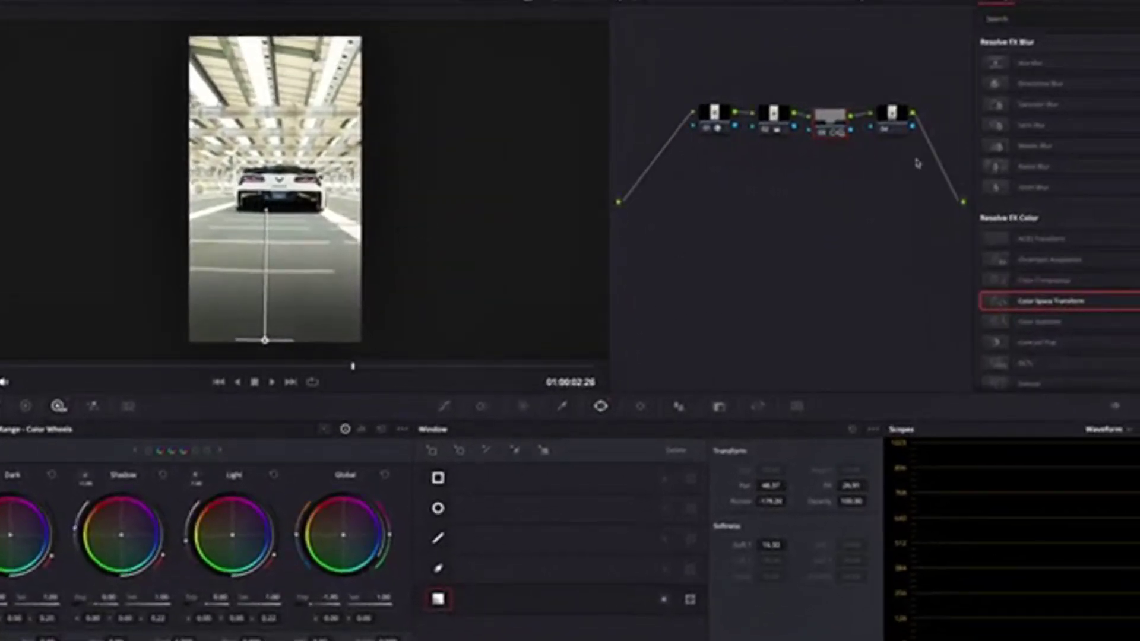
Step: Select node 04 for its top-of-frame gradient window
{"action": "left_click", "coordinate": [895, 122]}
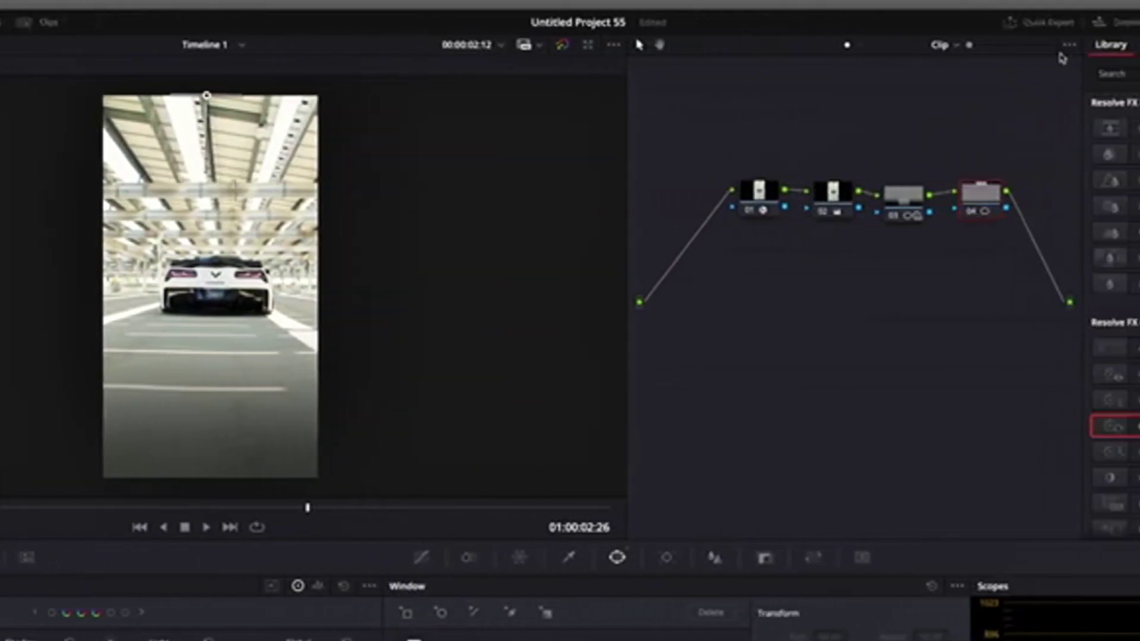
{"action": "type", "text": "glow"}
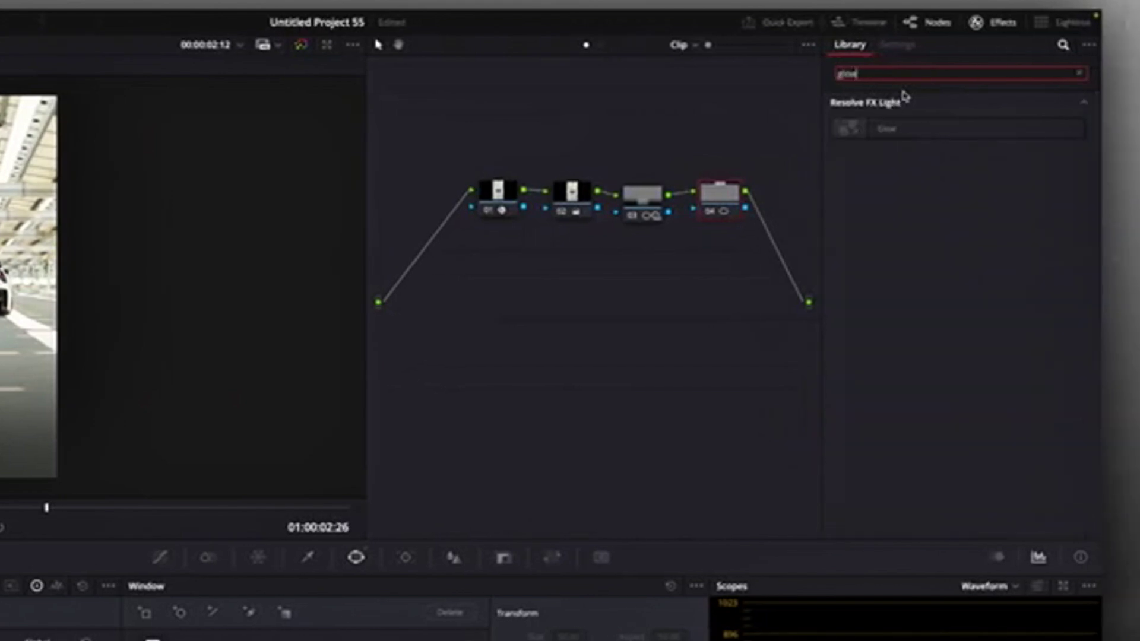